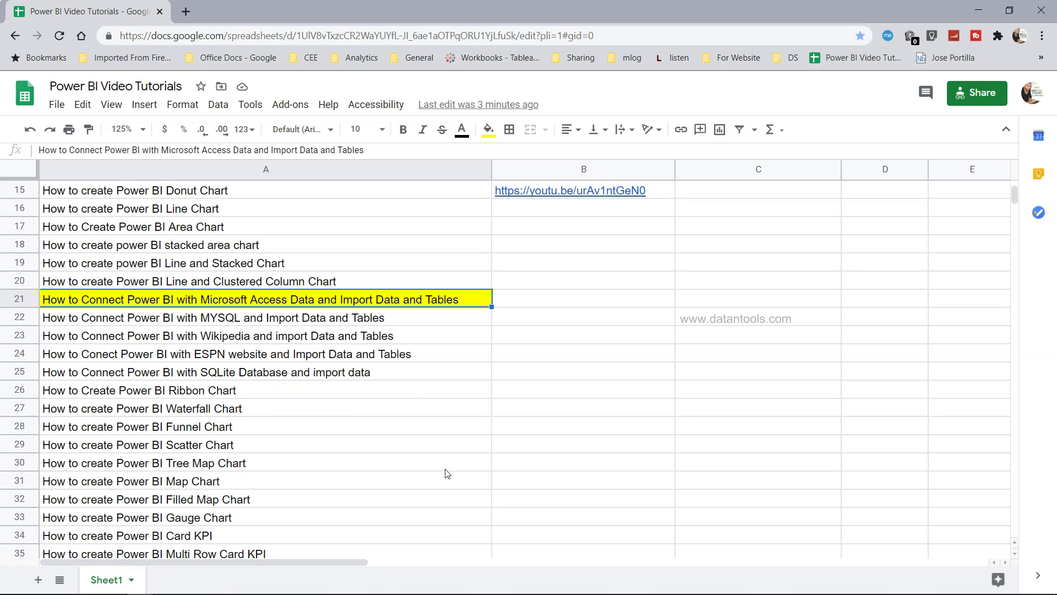
# Step: Pick Access database from the Get data connector list and connect to browse for a file
pyautogui.click(461, 588)
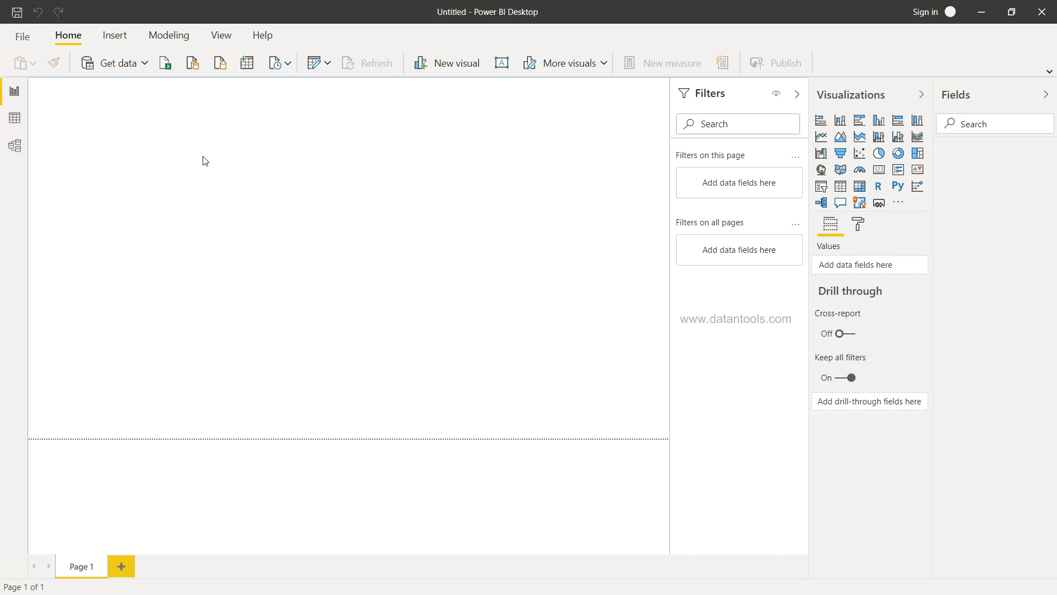
pyautogui.click(118, 64)
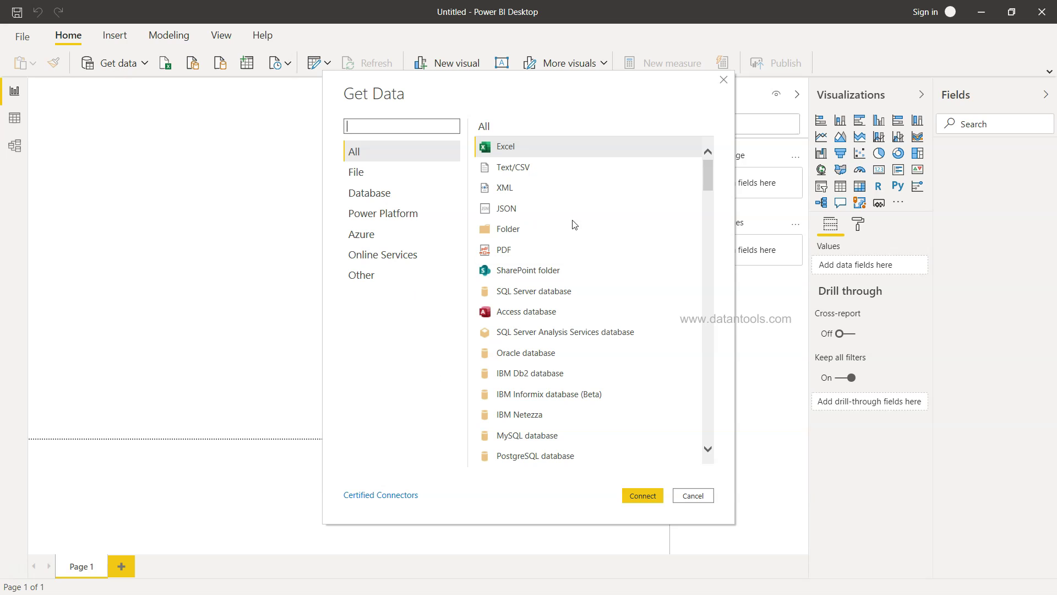
pyautogui.click(524, 320)
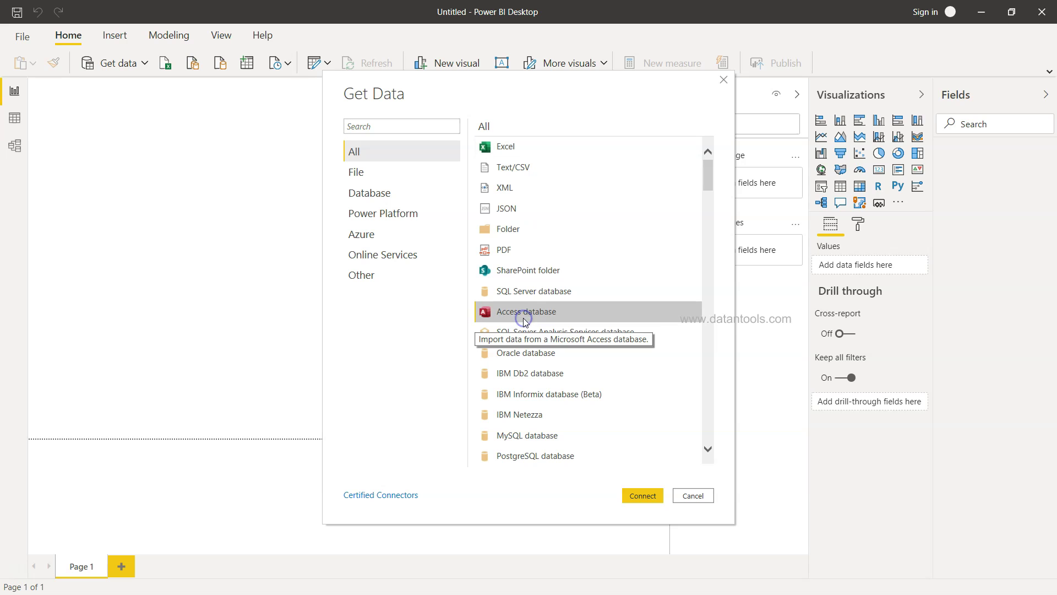
pyautogui.click(648, 498)
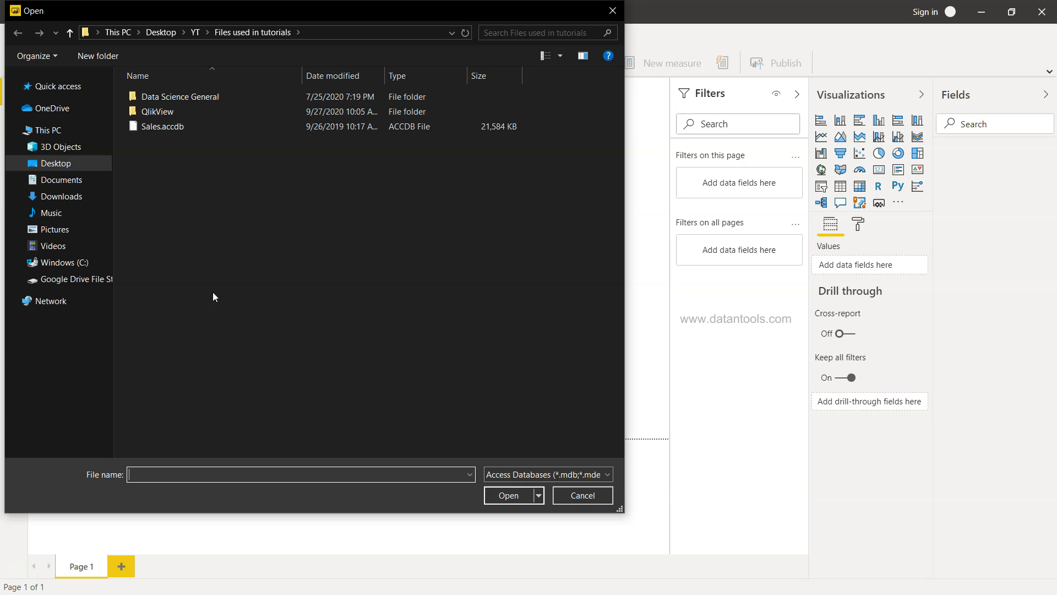
# Step: Select and open the Sales.accdb database file in the tutorials folder
pyautogui.click(170, 126)
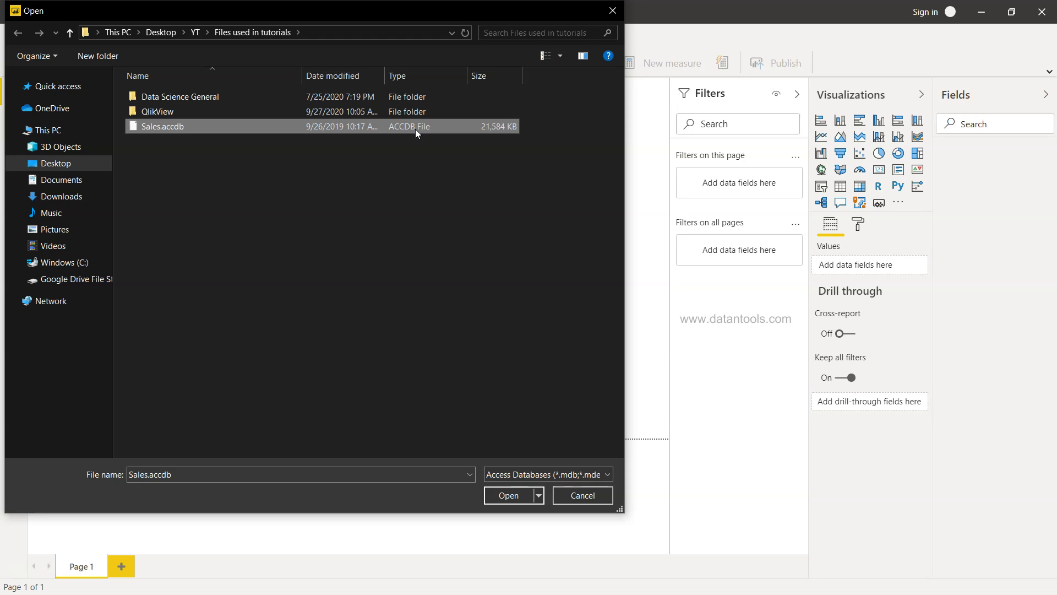
pyautogui.doubleClick(217, 126)
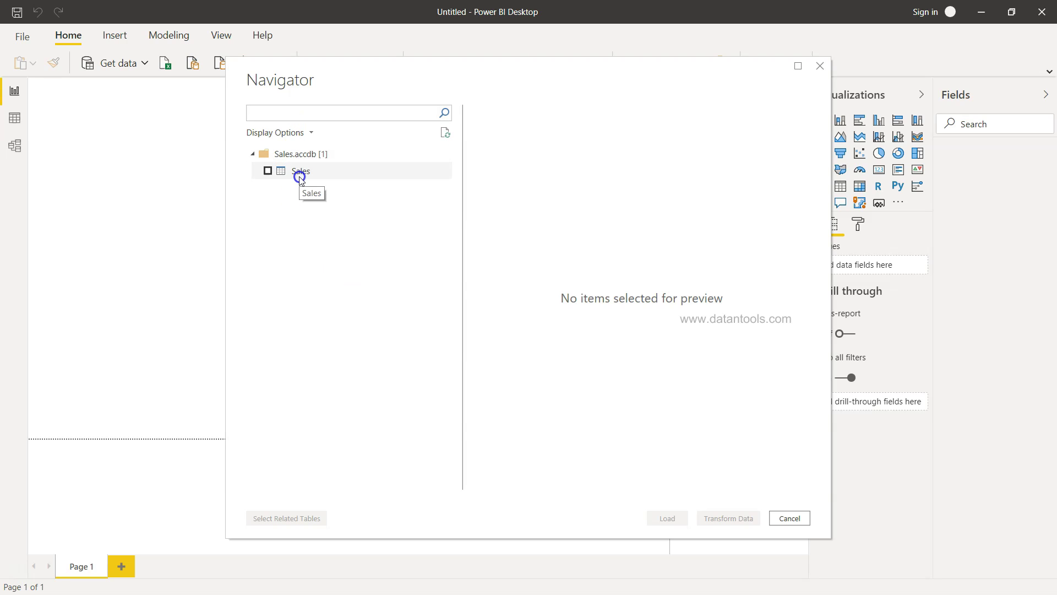
# Step: Preview the Sales table's columns in Navigator, then tick it and load it
pyautogui.click(310, 173)
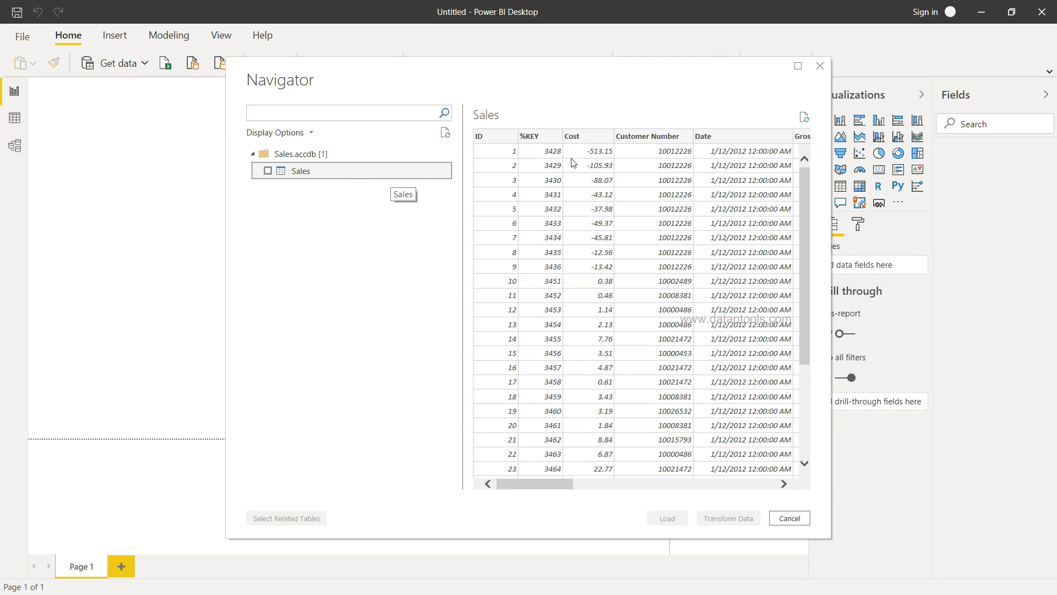
pyautogui.hscroll(2, 587, 193)
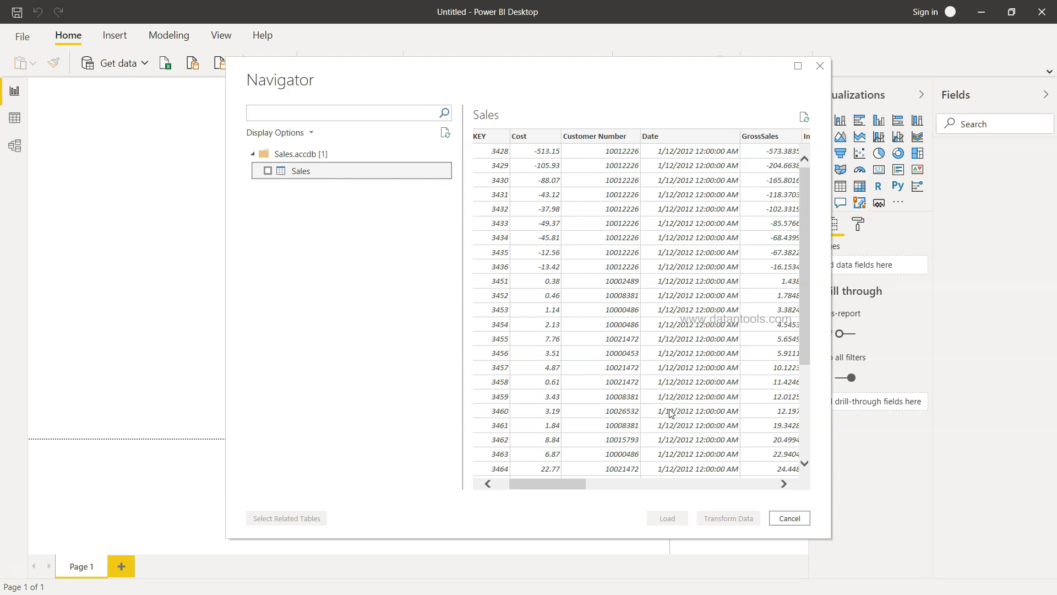
pyautogui.hscroll(5, 672, 413)
pyautogui.hscroll(8, 672, 413)
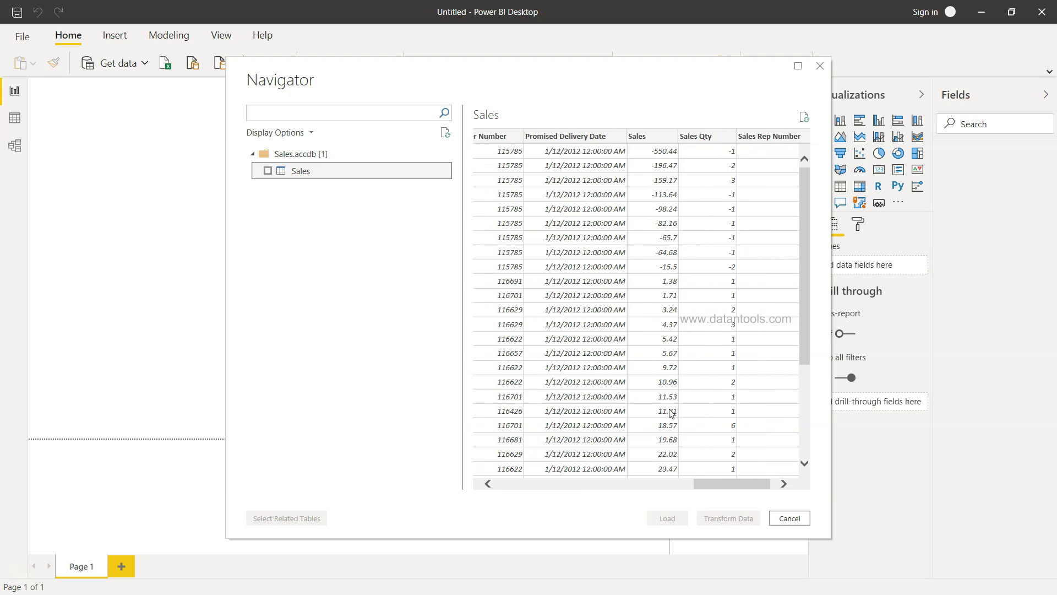
pyautogui.hscroll(-15, 672, 413)
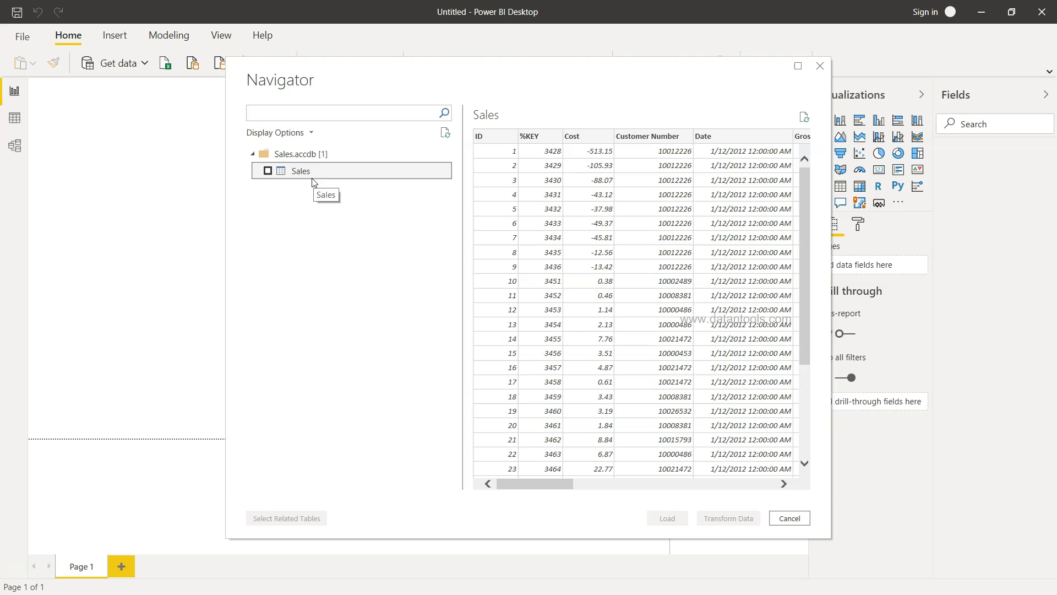
pyautogui.click(268, 171)
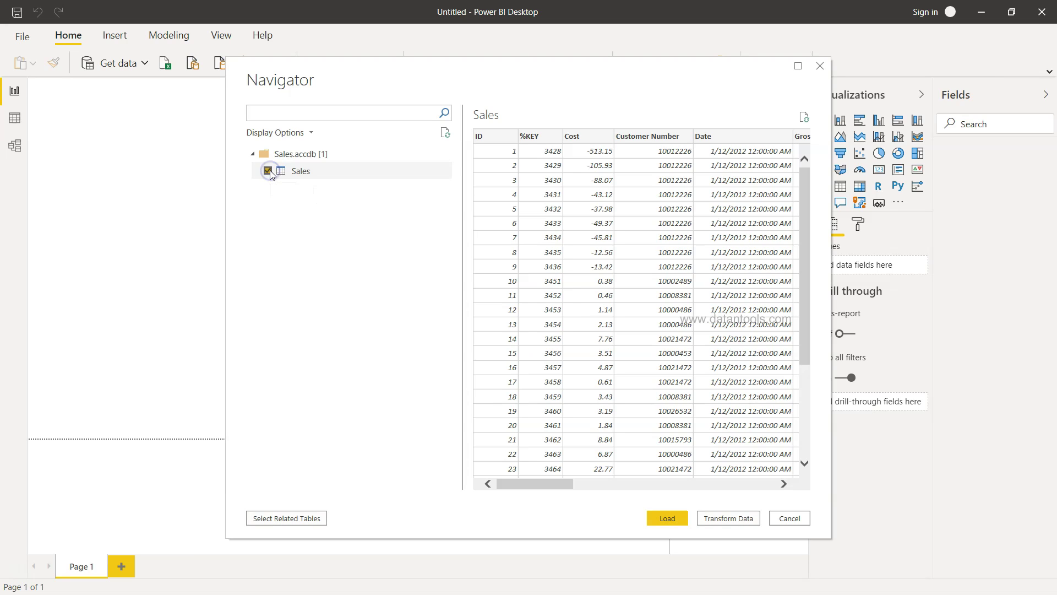
pyautogui.click(669, 524)
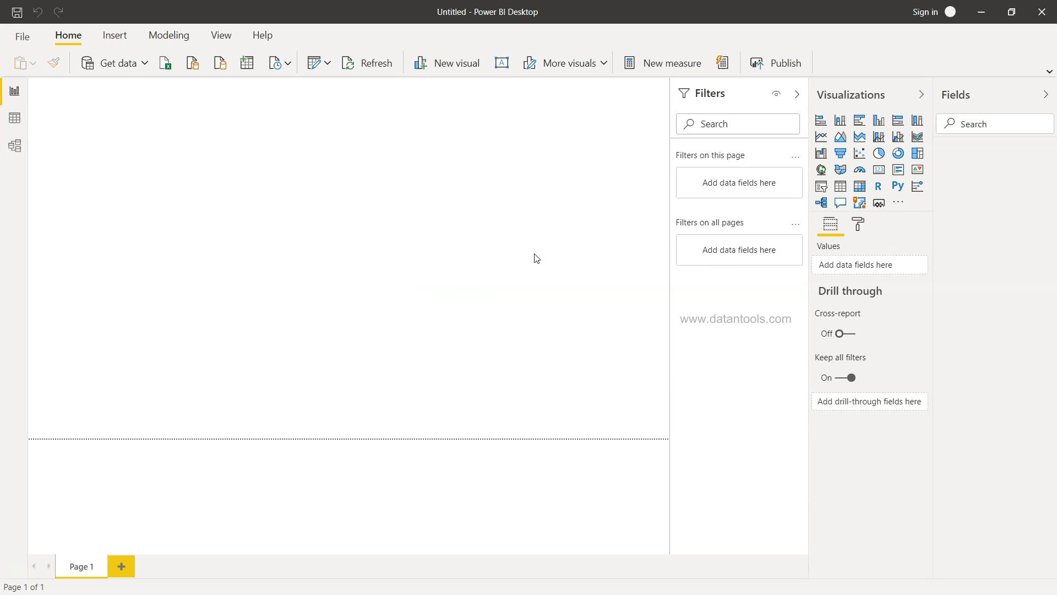
# Step: Switch to Data view to show the Sales table's 96,466 rows
pyautogui.click(19, 120)
pyautogui.click(16, 125)
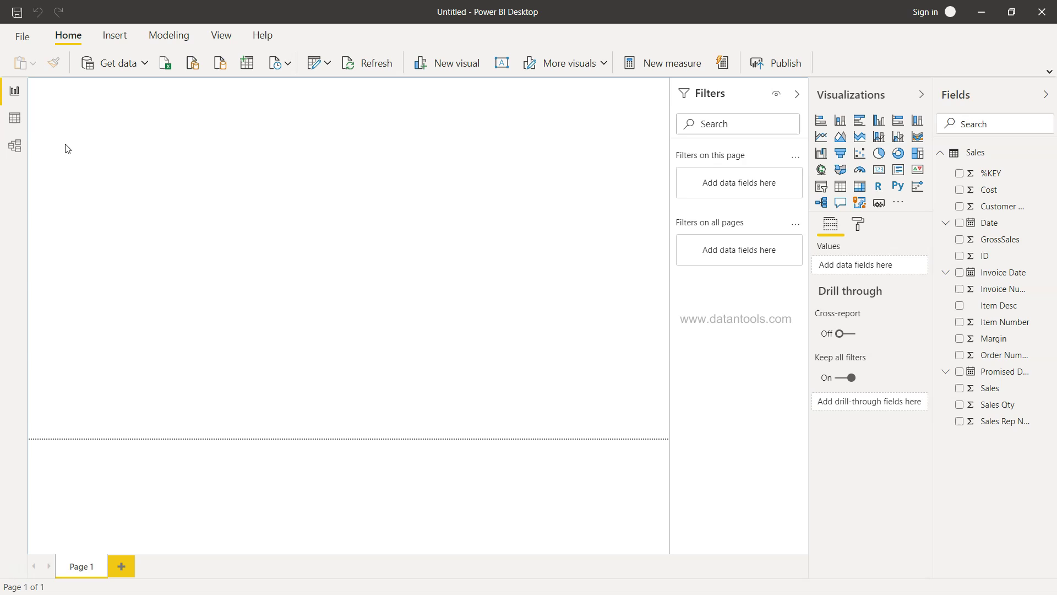
pyautogui.click(16, 119)
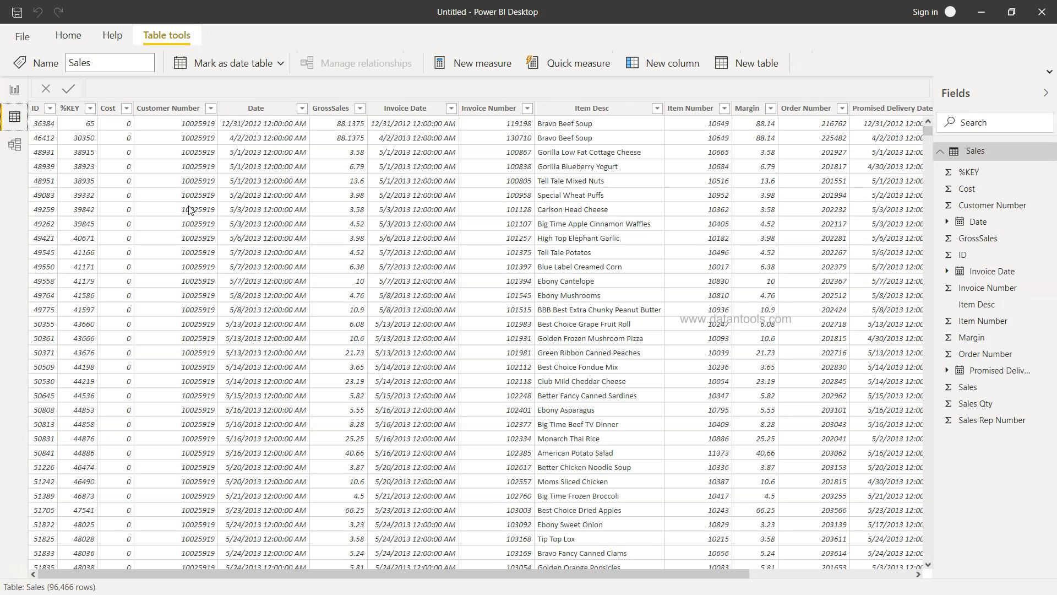
# Step: Scroll across the Sales table's columns, then return to Report view
pyautogui.hscroll(4, 491, 290)
pyautogui.hscroll(-1, 491, 291)
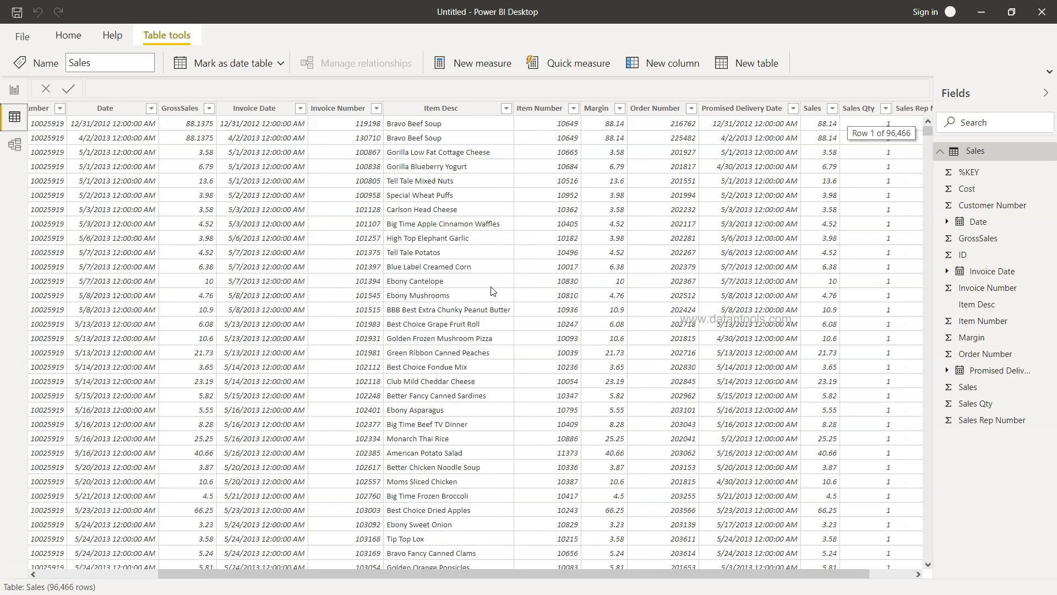
pyautogui.hscroll(-3, 491, 291)
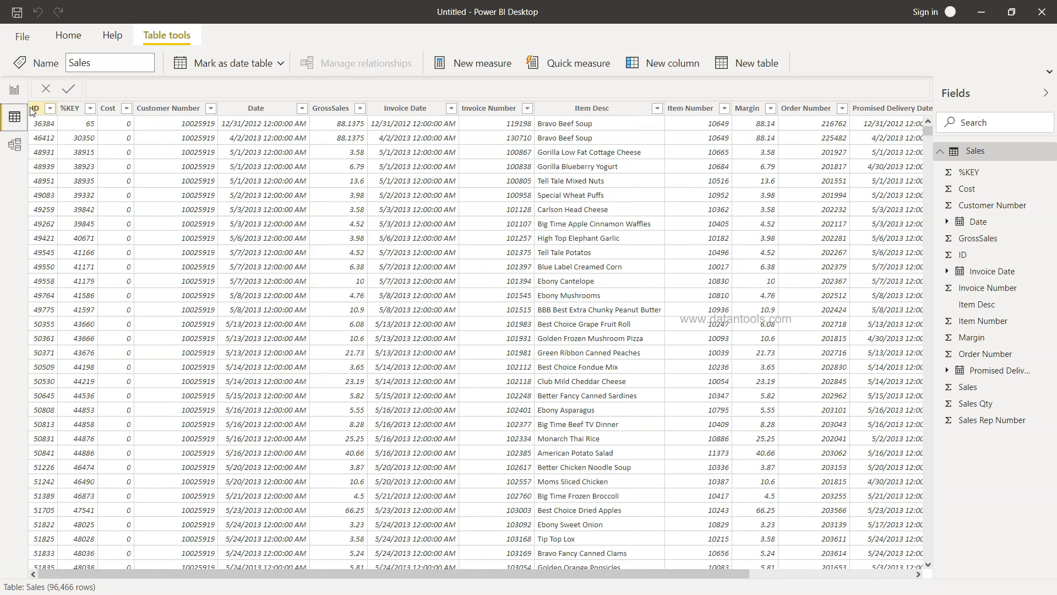
pyautogui.click(14, 90)
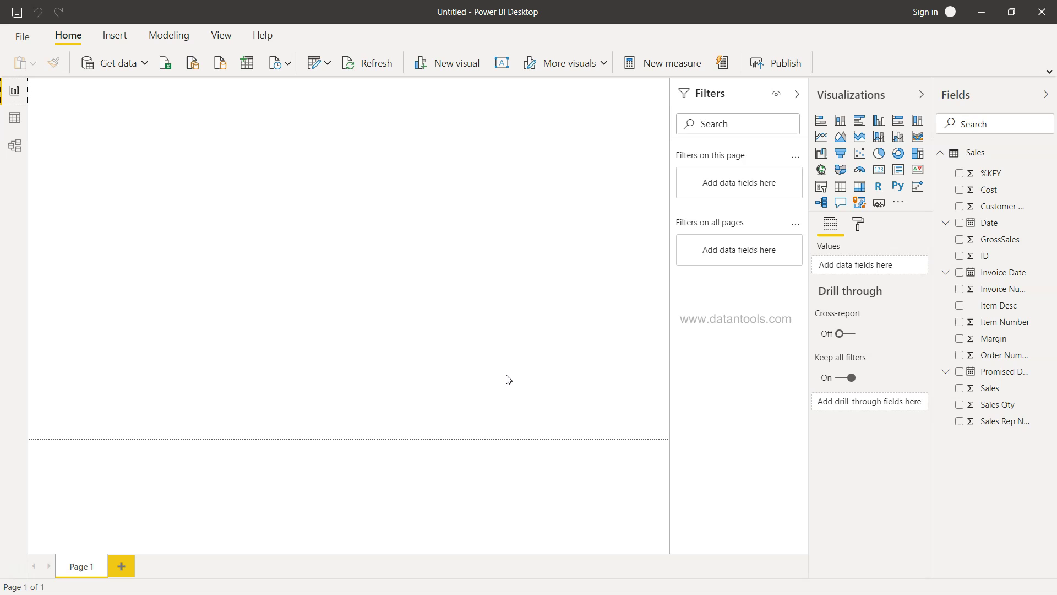
pyautogui.click(22, 149)
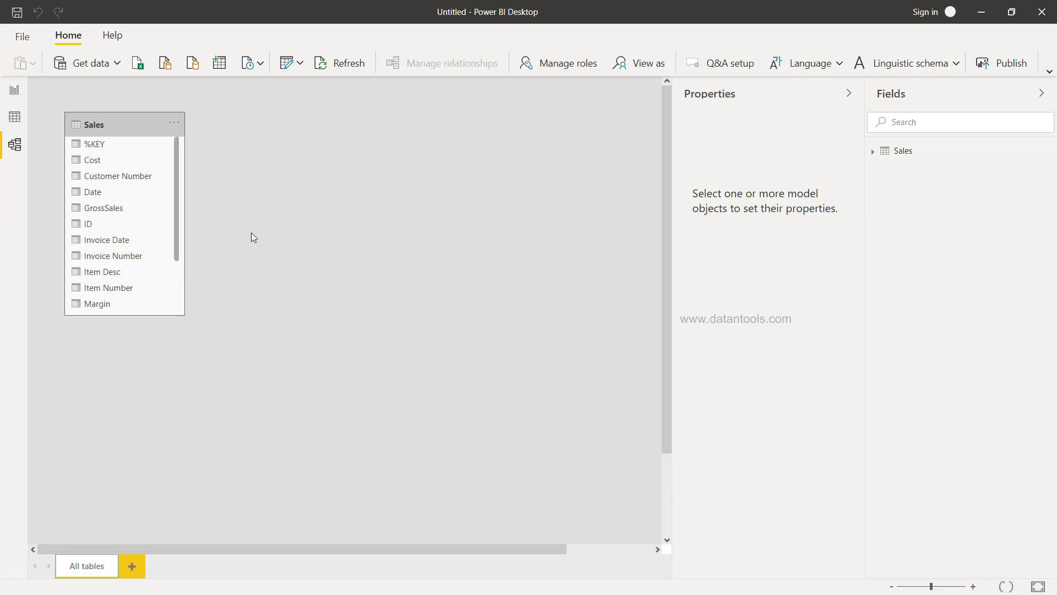
pyautogui.click(14, 90)
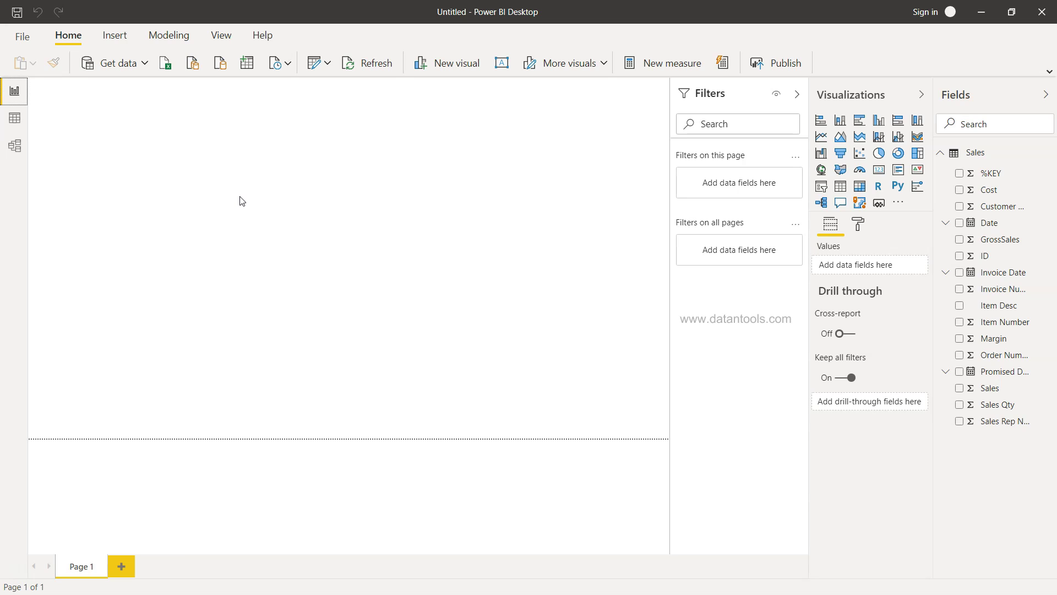
# Step: Choose the OLE DB connector under Other, after comparing it with ODBC, and connect
pyautogui.click(125, 72)
pyautogui.click(380, 279)
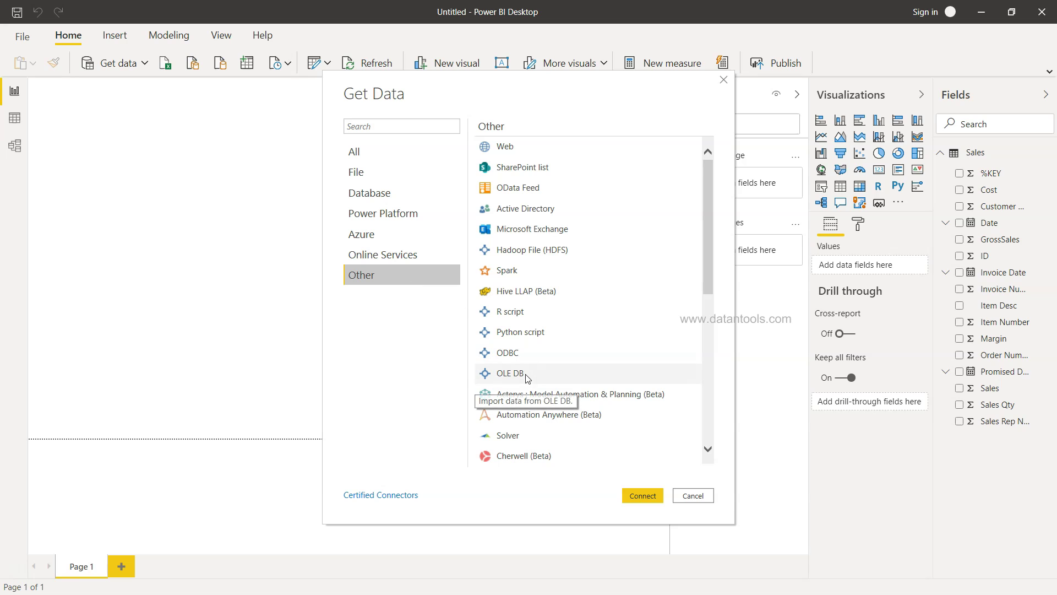
pyautogui.click(544, 374)
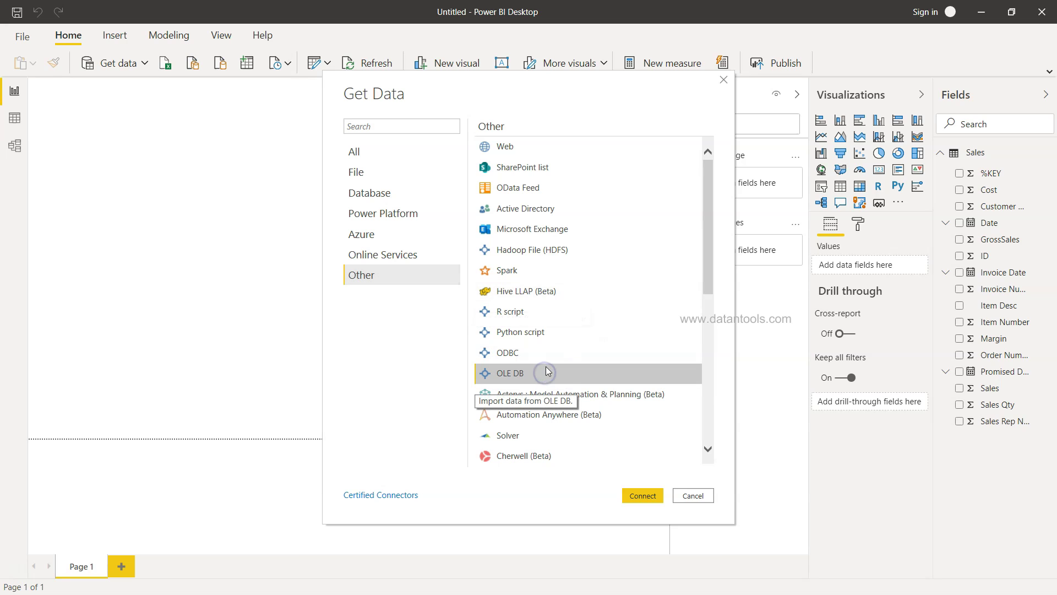
pyautogui.click(550, 355)
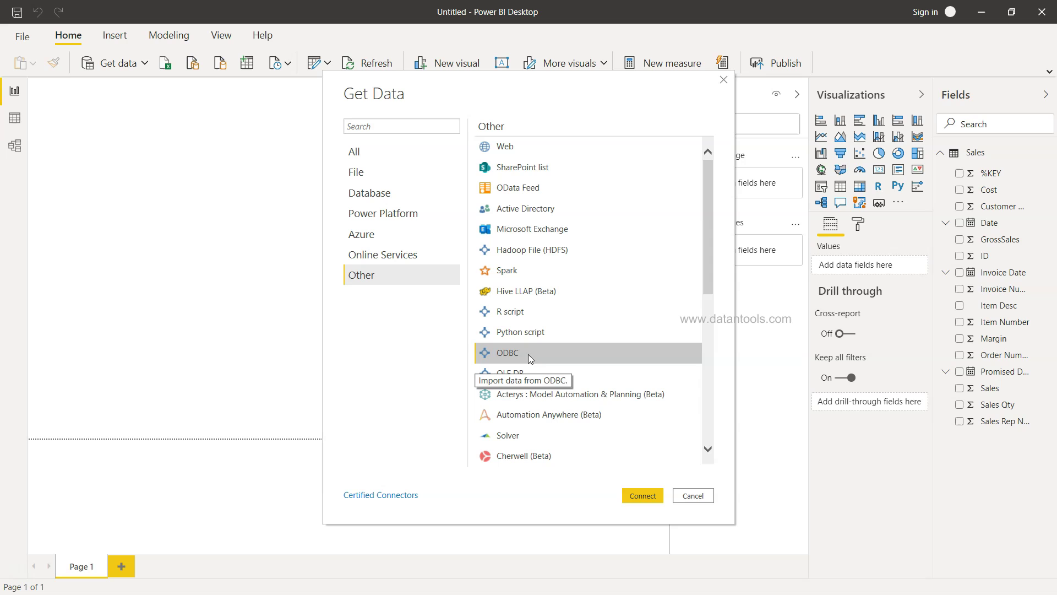
pyautogui.click(542, 372)
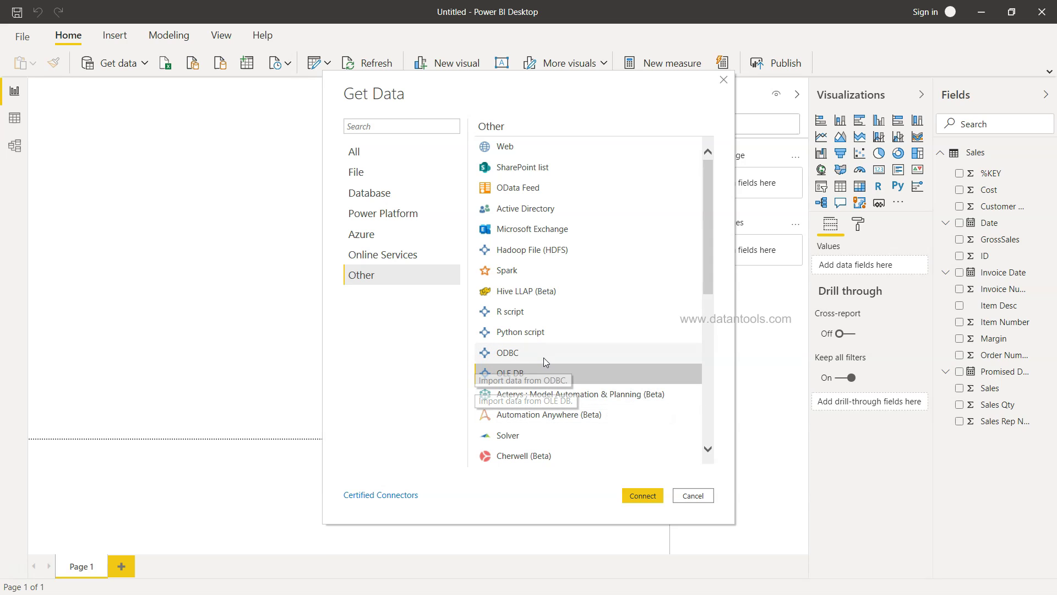
pyautogui.click(541, 354)
pyautogui.click(545, 372)
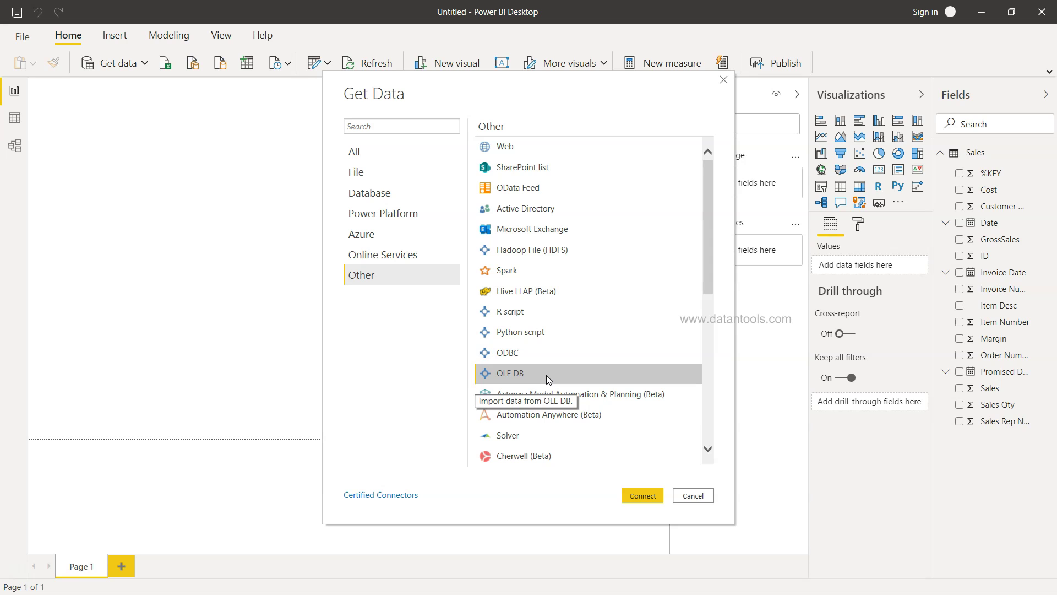
pyautogui.click(650, 498)
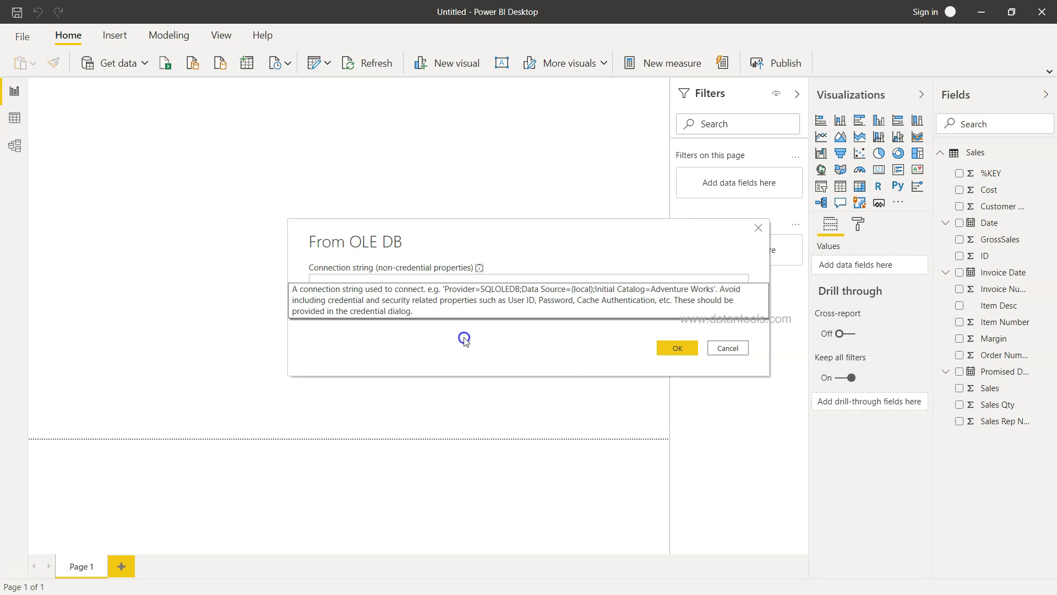
pyautogui.click(732, 308)
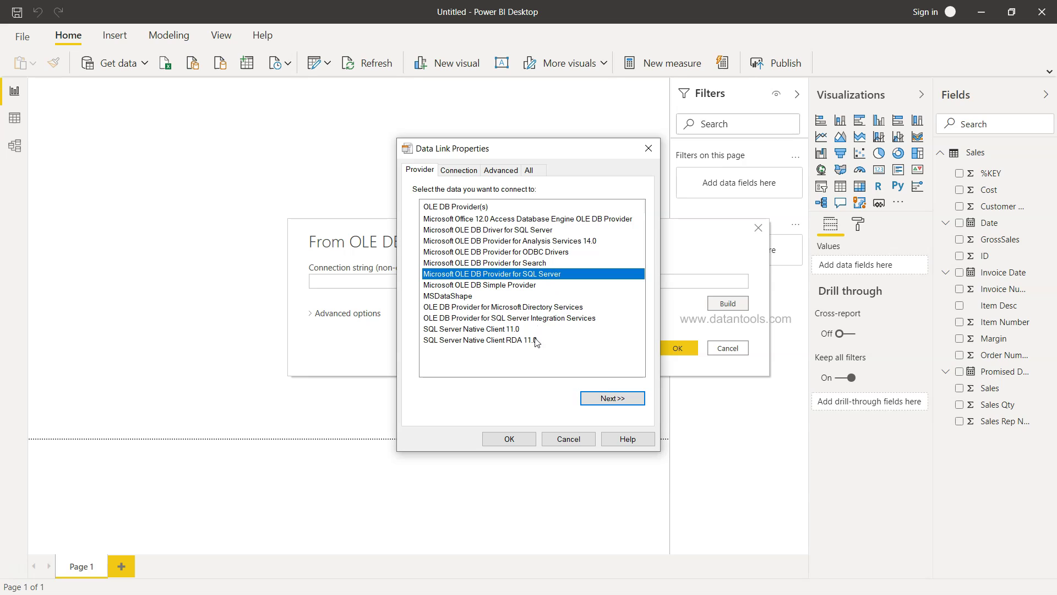
pyautogui.click(547, 219)
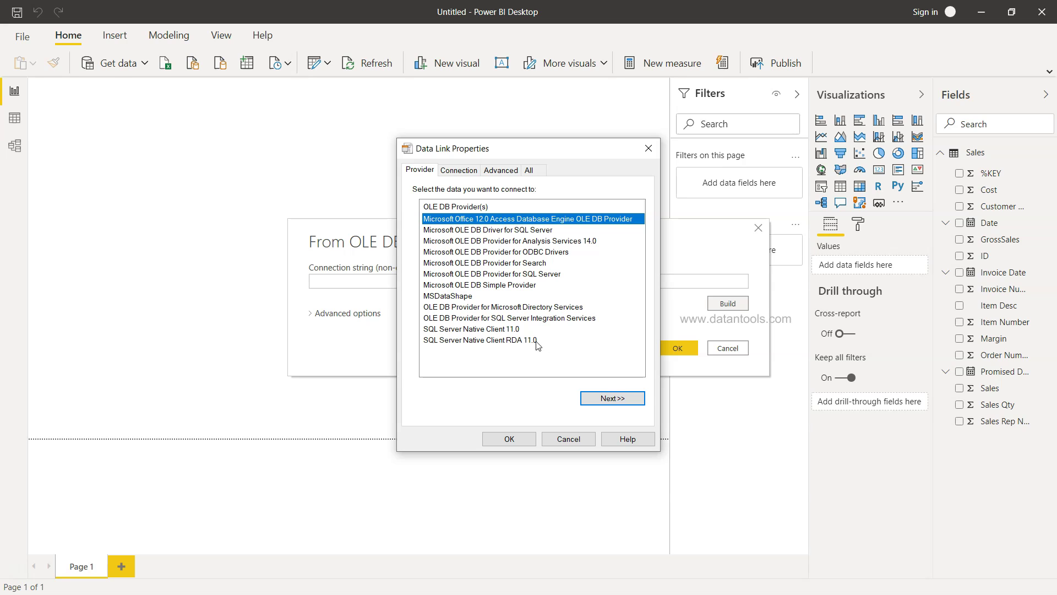
pyautogui.click(458, 171)
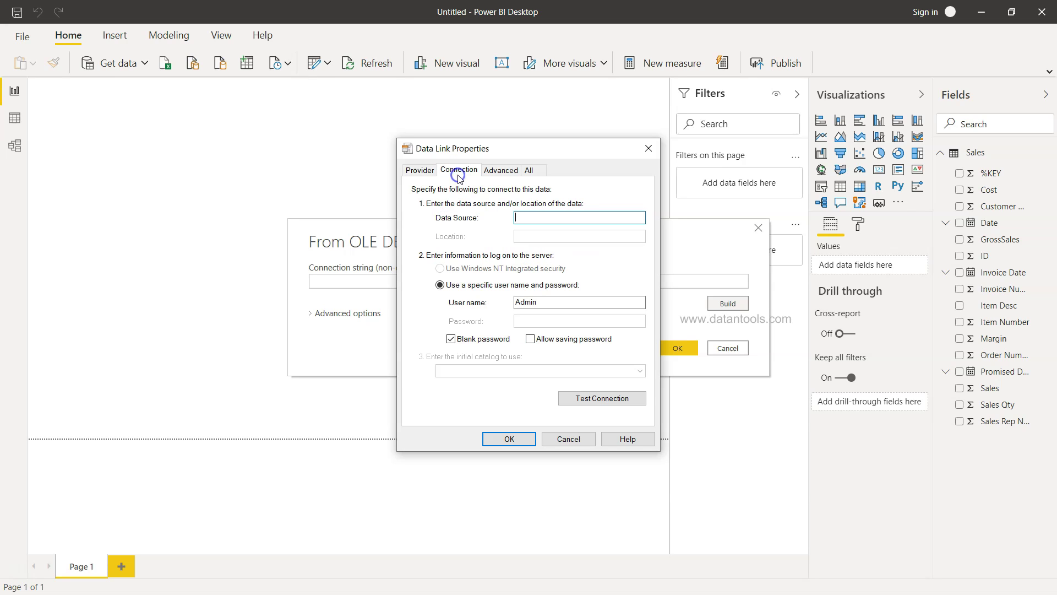
pyautogui.click(492, 171)
pyautogui.click(420, 171)
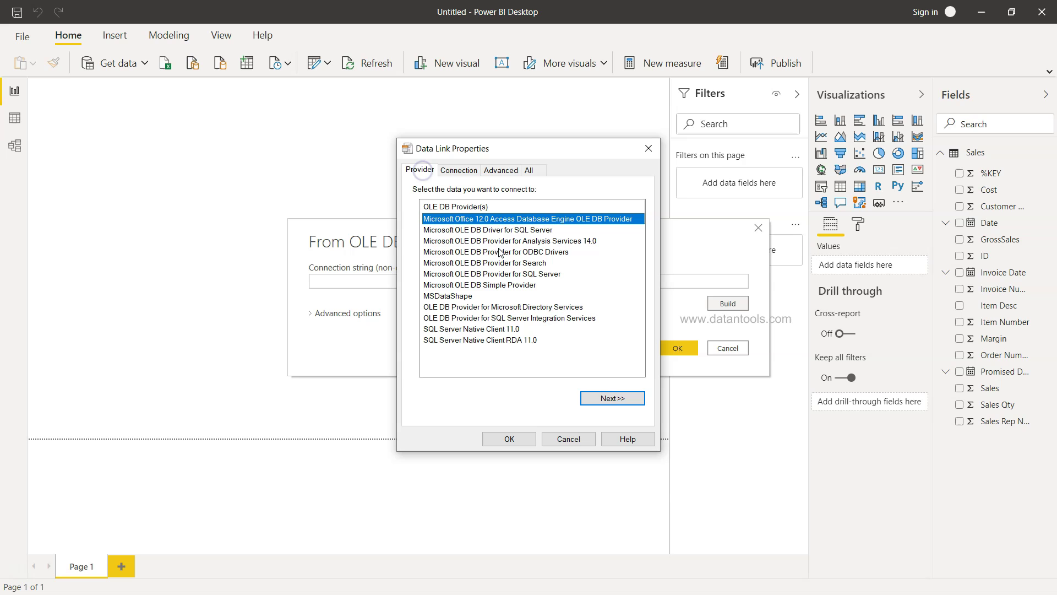
pyautogui.click(461, 173)
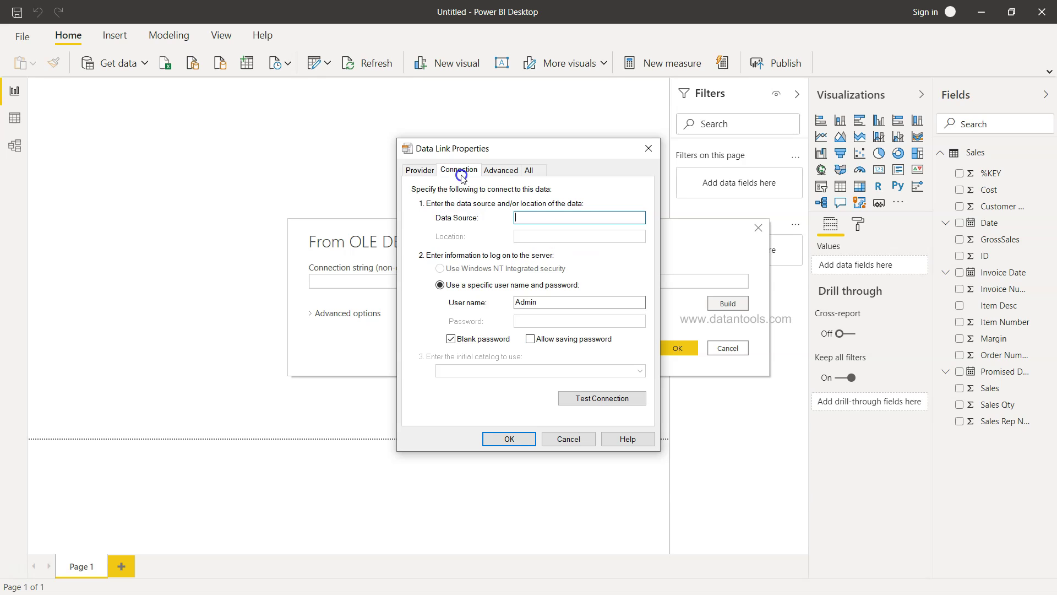
pyautogui.click(499, 175)
pyautogui.click(529, 170)
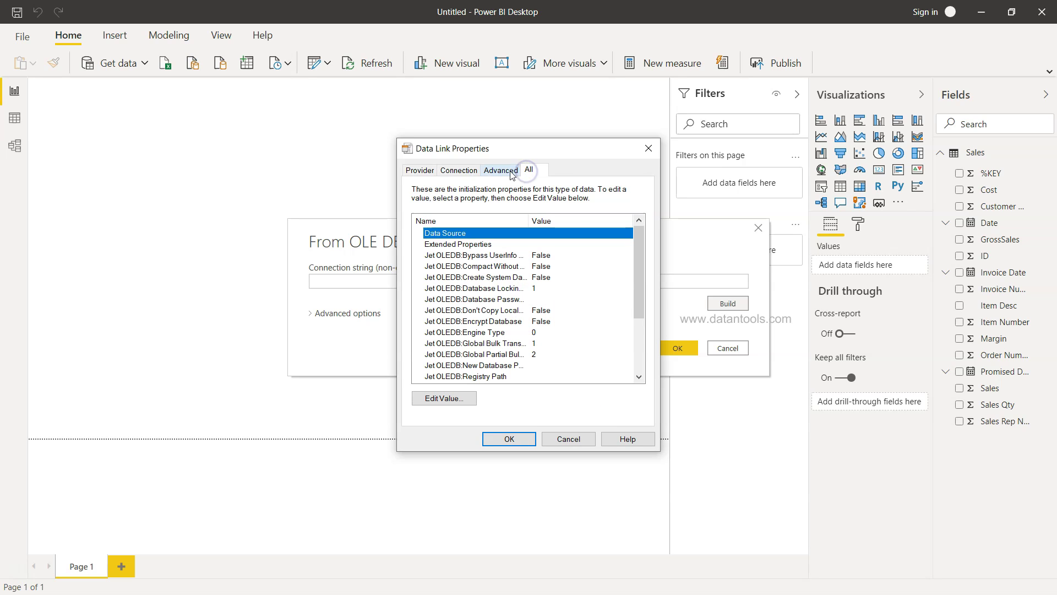
pyautogui.click(502, 171)
pyautogui.click(472, 171)
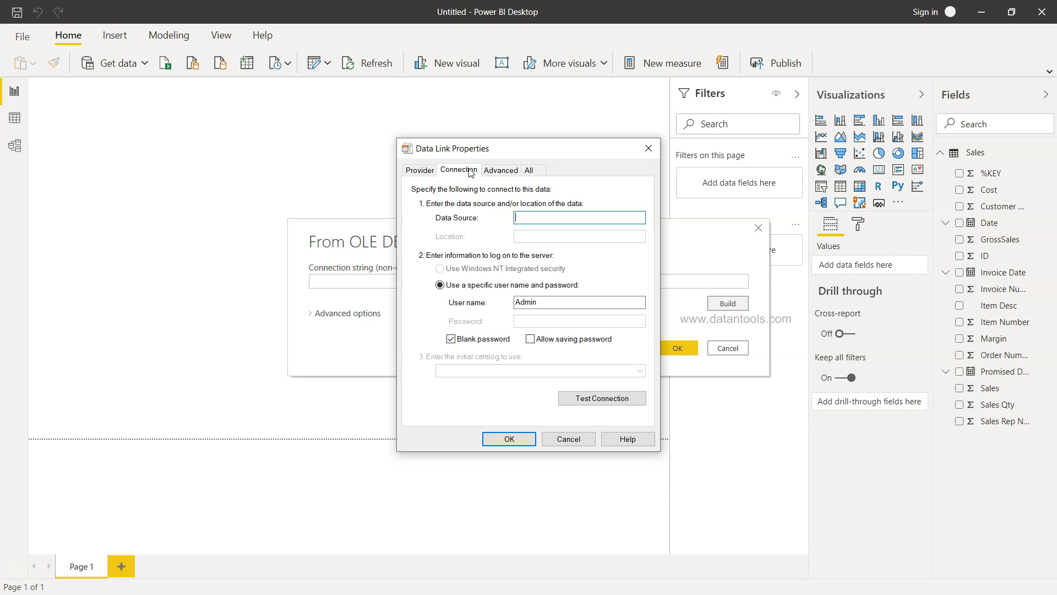
pyautogui.click(420, 169)
pyautogui.click(515, 276)
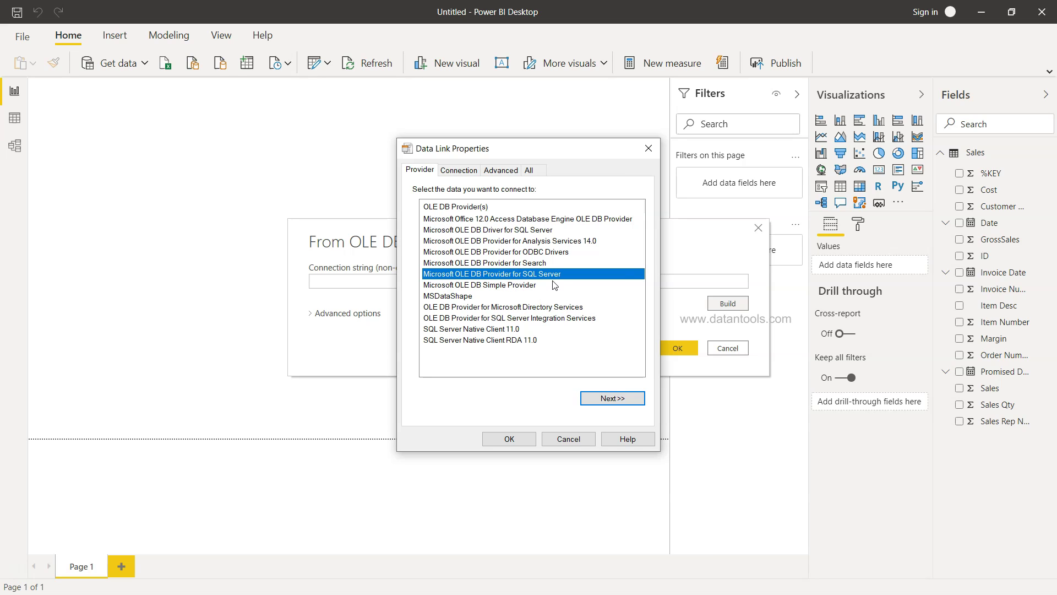
pyautogui.click(551, 242)
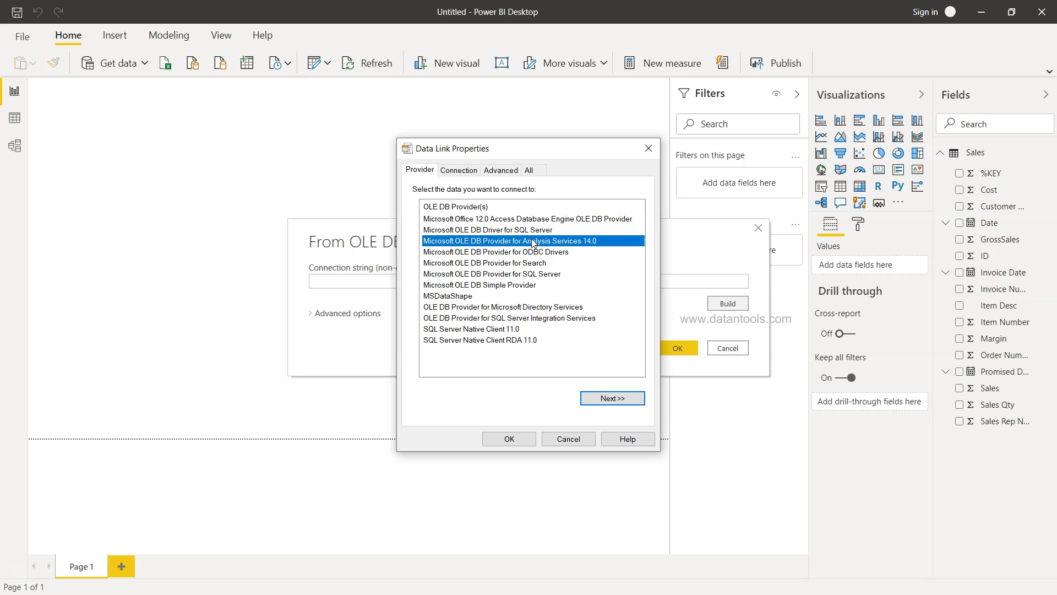
pyautogui.click(562, 219)
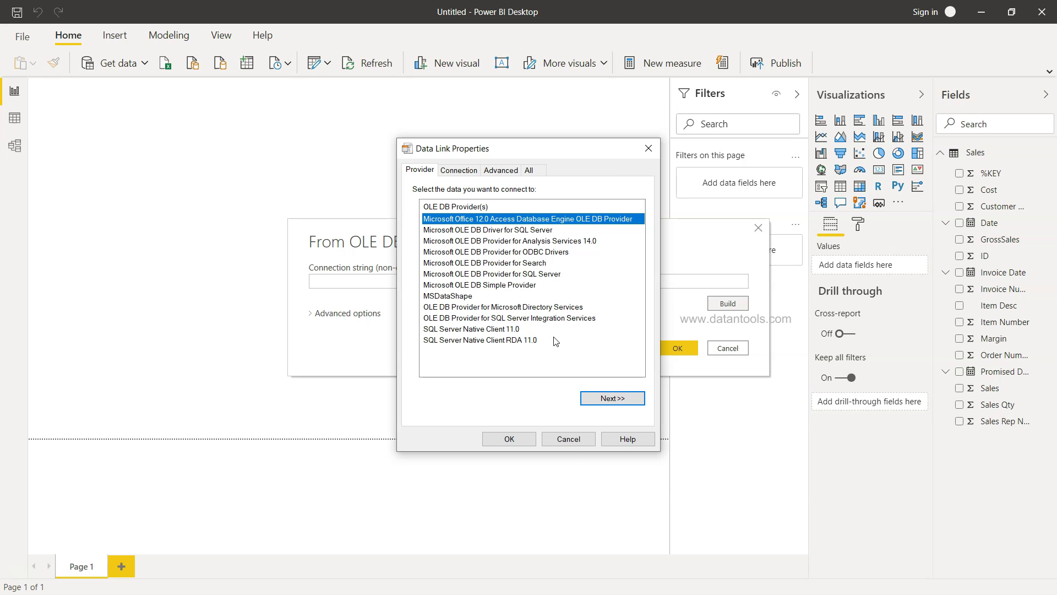
pyautogui.click(569, 445)
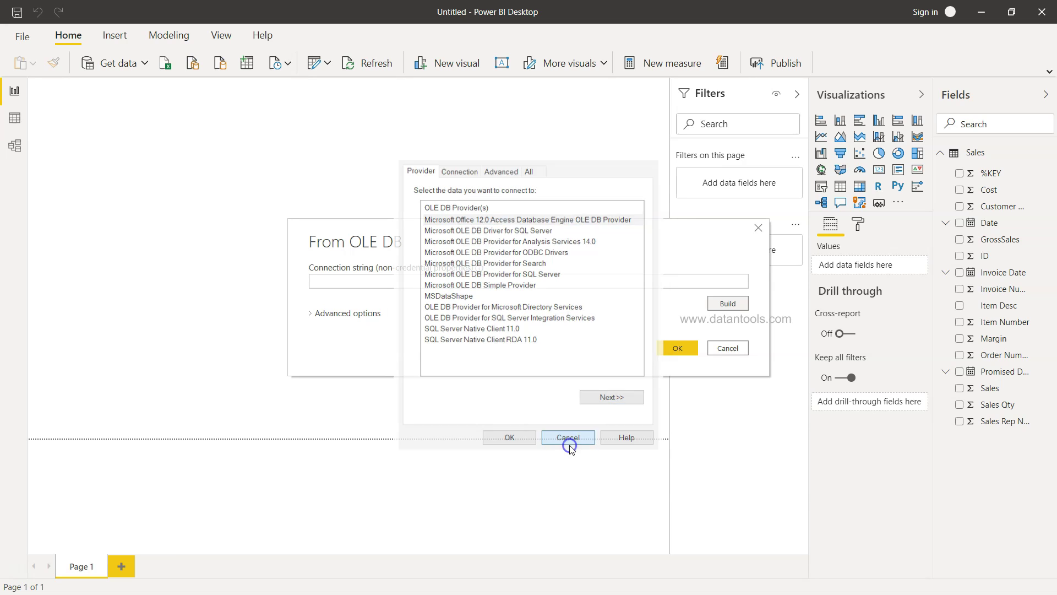
# Step: Cancel the From OLE DB dialog and the Get Data picker, leaving the blank report page
pyautogui.click(737, 347)
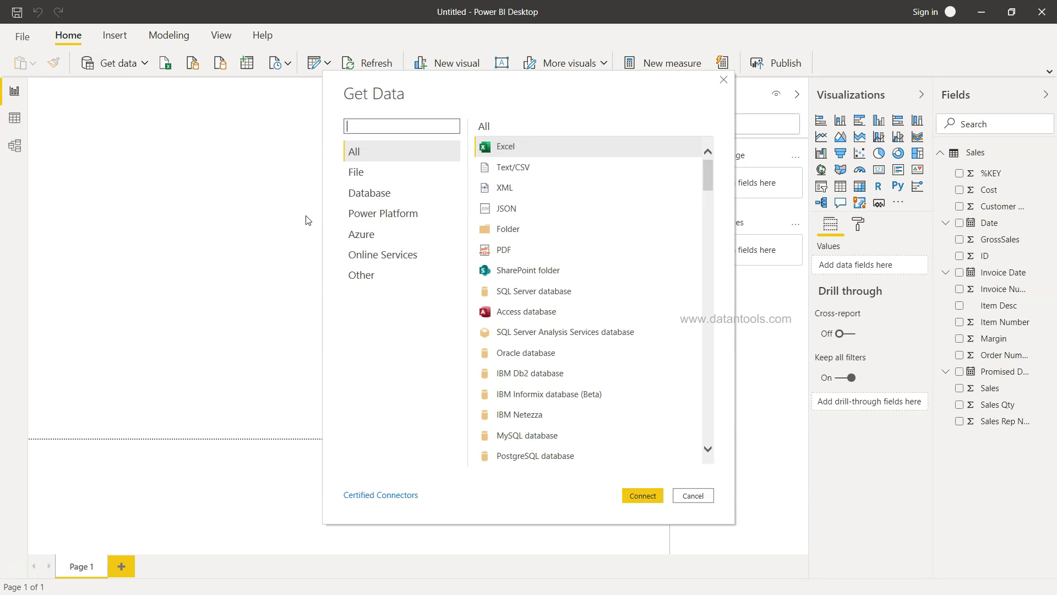
pyautogui.click(365, 276)
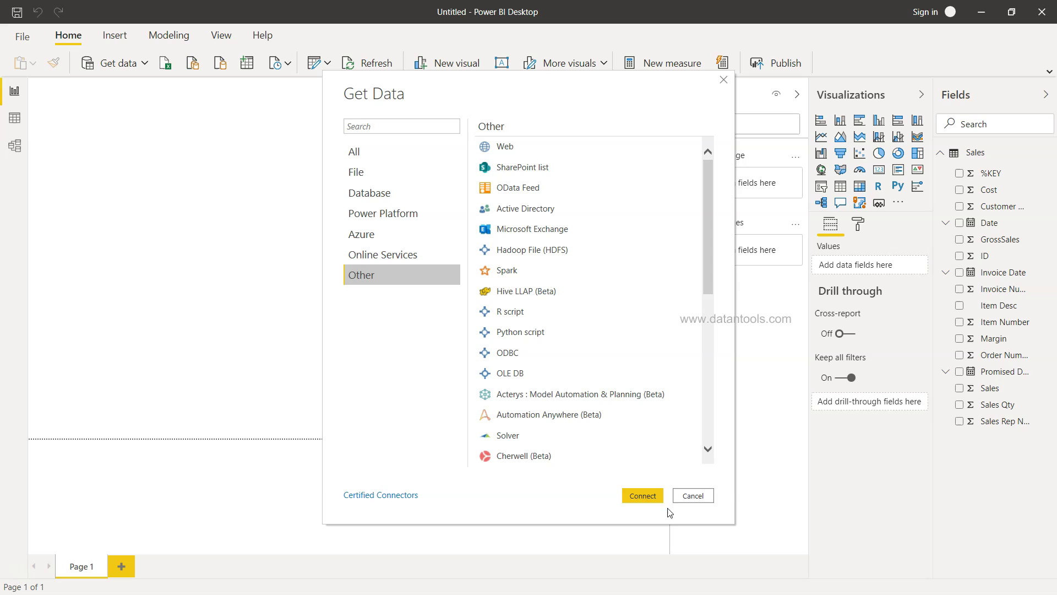
pyautogui.click(692, 496)
pyautogui.click(488, 286)
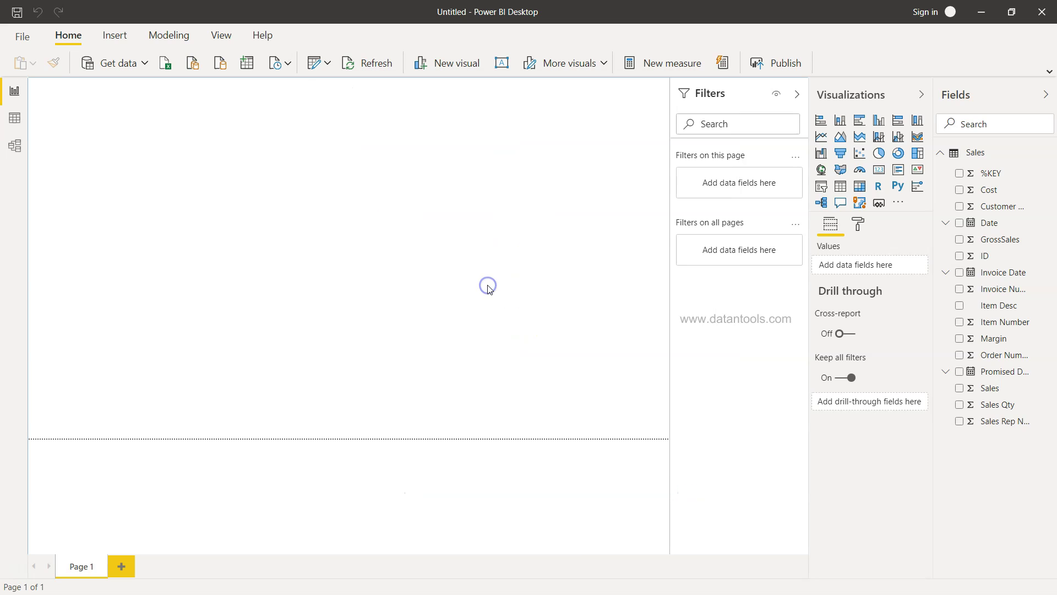